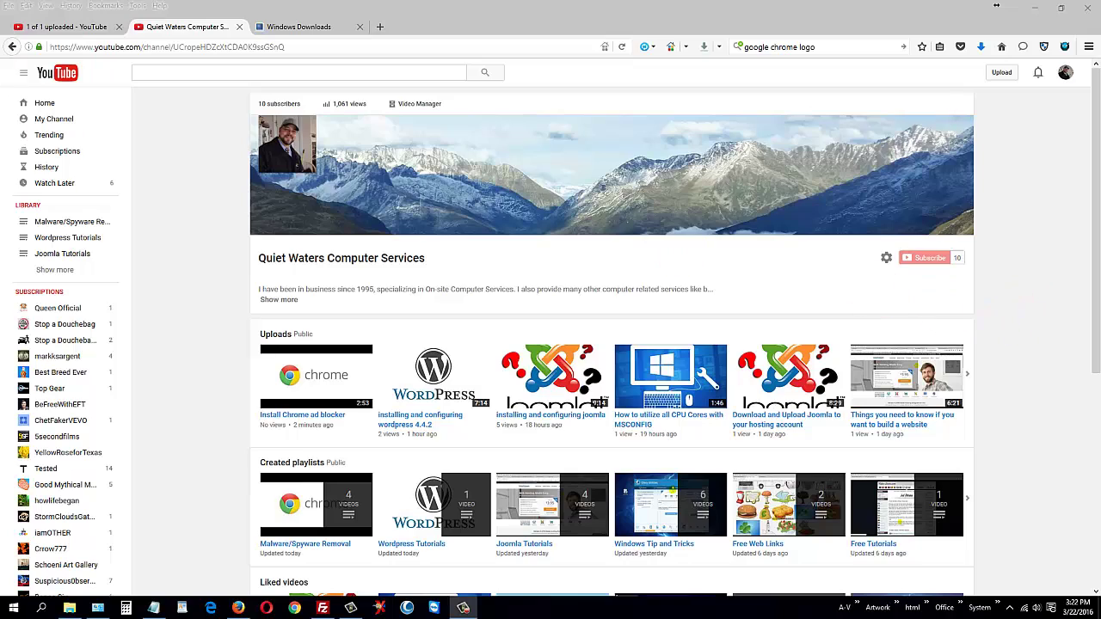
Step: Open File Explorer on Pictures, enlarge the window and browse its icon-only contents
key("super+e")
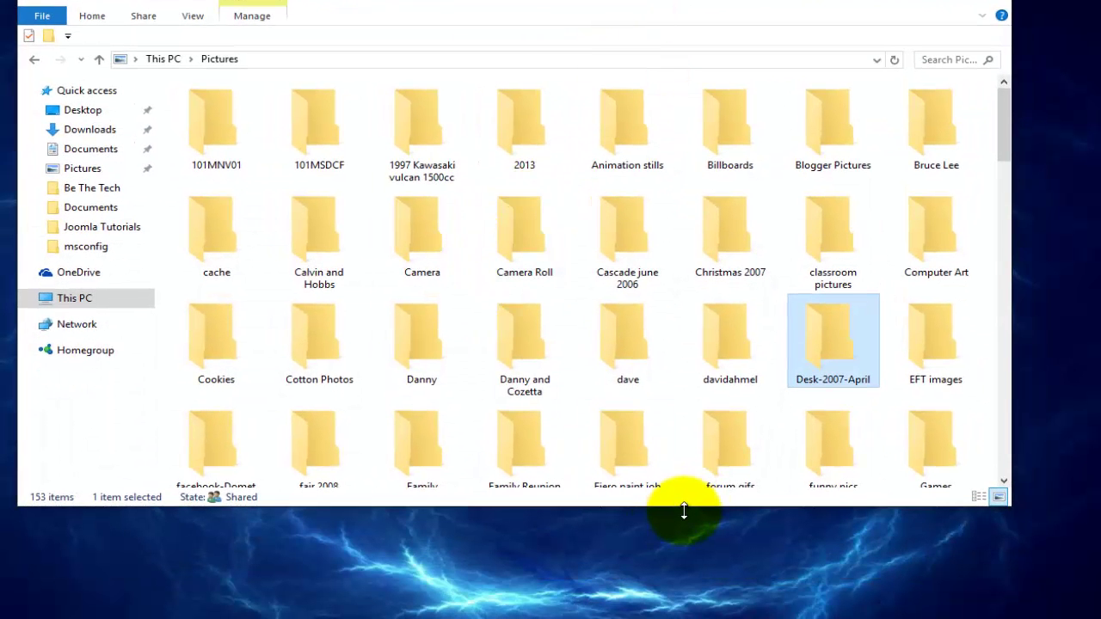
left_click_drag(684, 511, 693, 618)
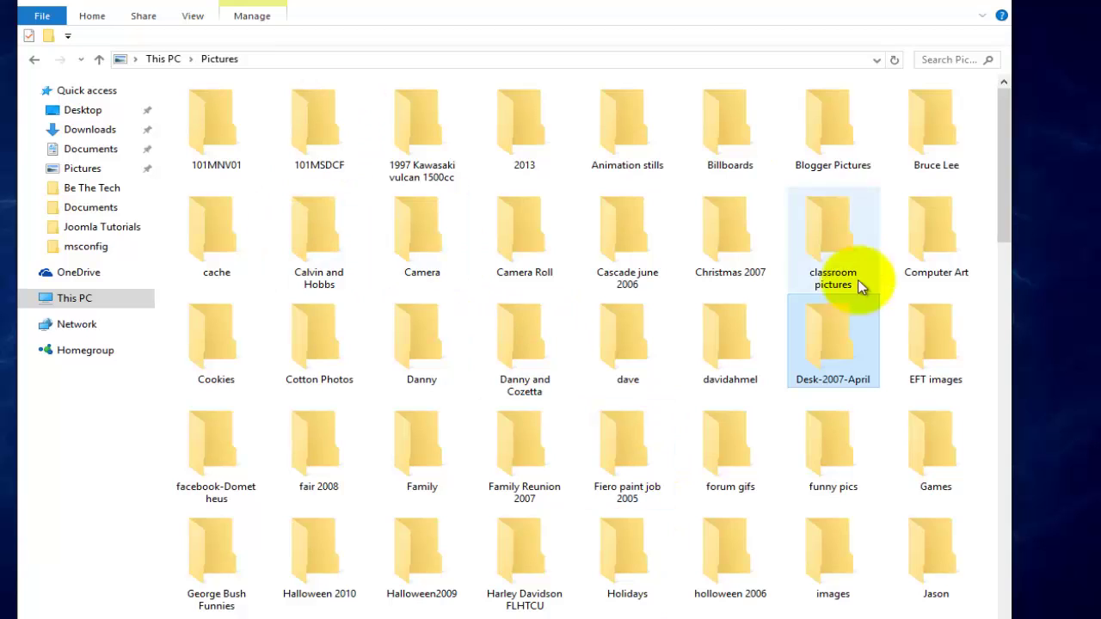
scroll(644, 499, "down", 15)
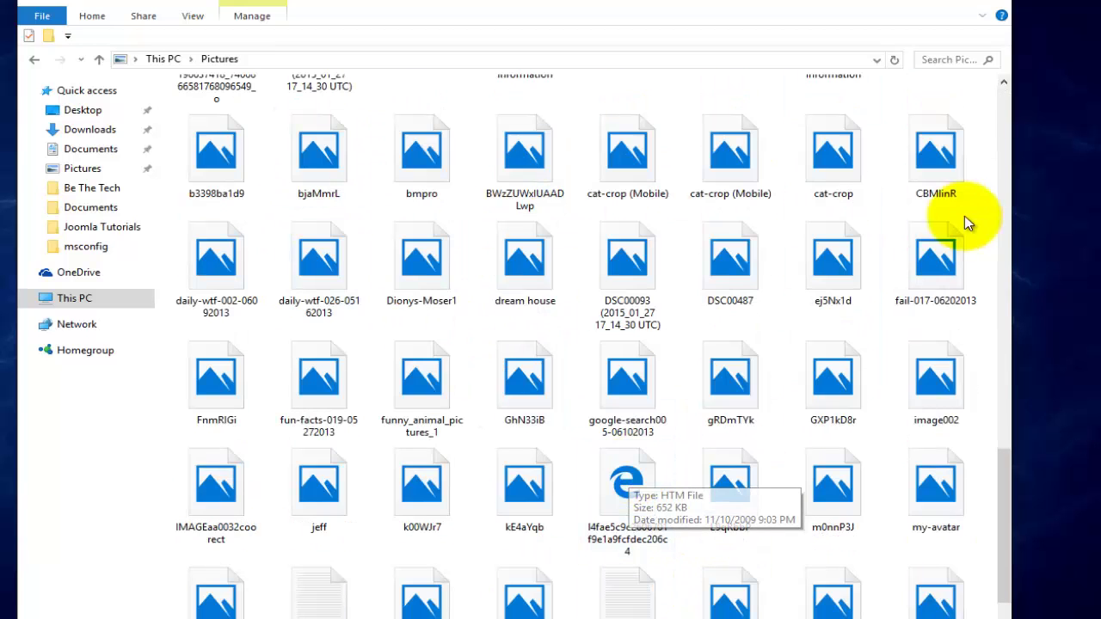
scroll(843, 373, "up", 3)
scroll(817, 361, "up", 10)
left_click(792, 345)
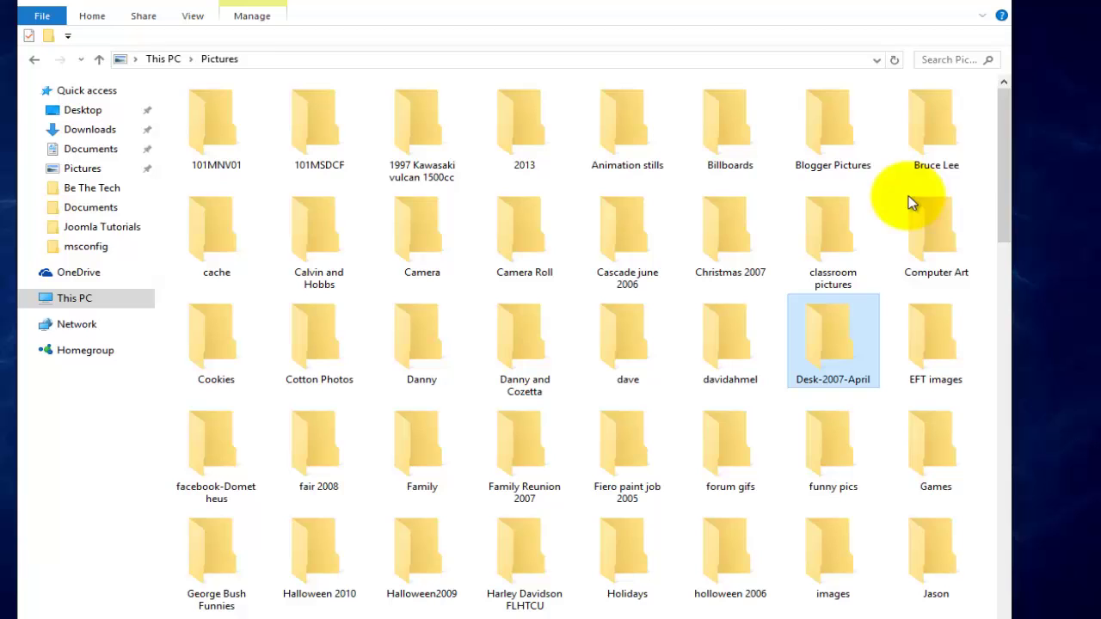
Step: Check the Pictures folder's right-click view options without changing anything, then scroll down
right_click(991, 100)
mouse_move(960, 100)
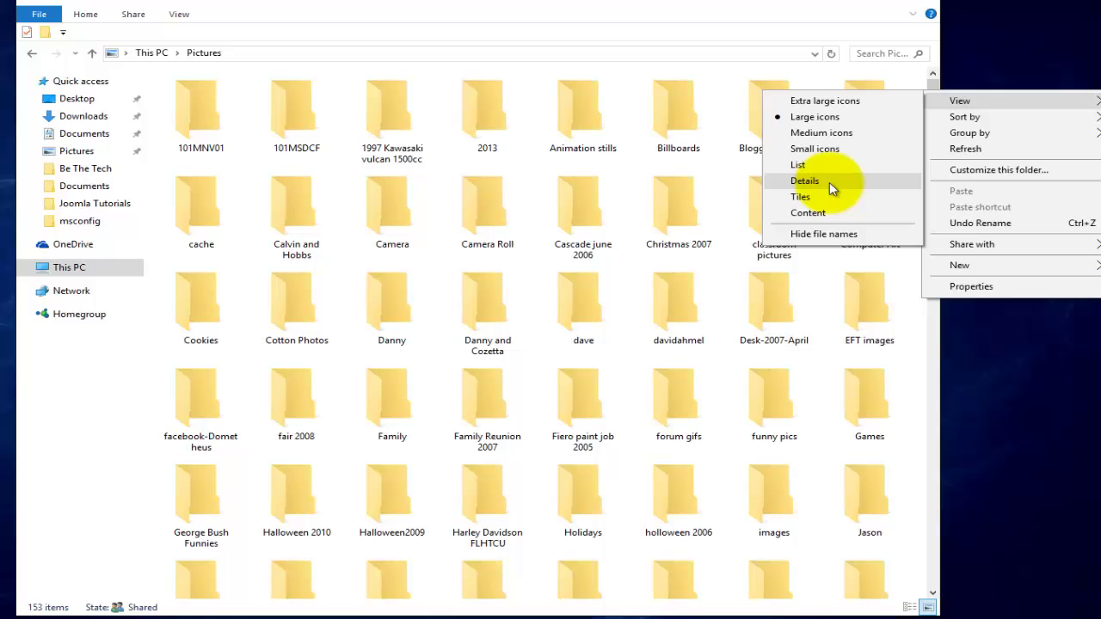
left_click(916, 384)
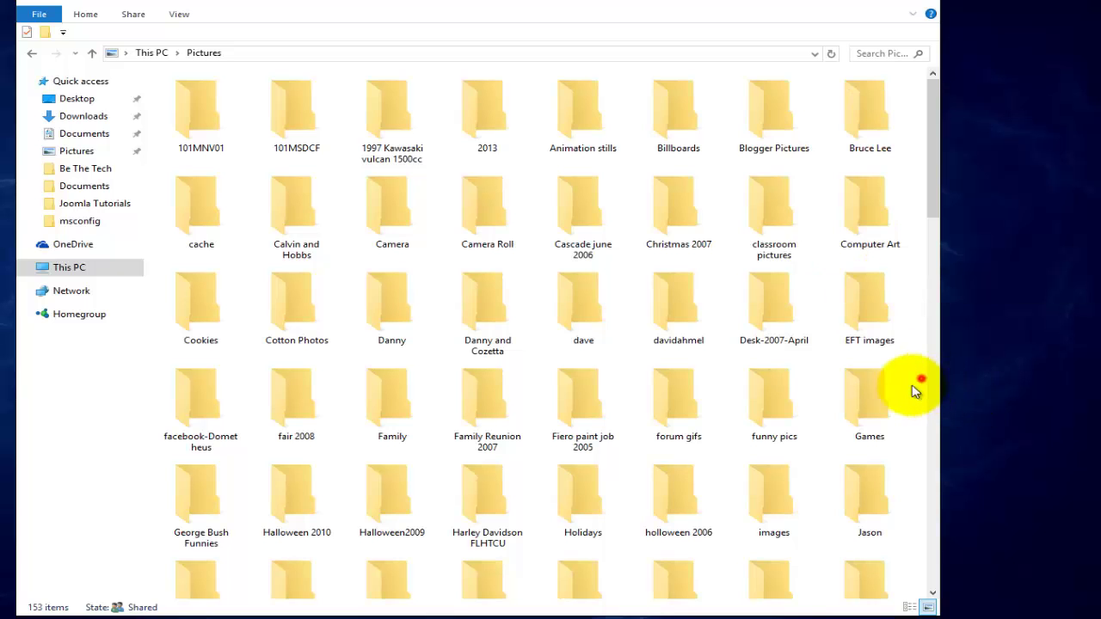
scroll(874, 391, "down", 10)
scroll(875, 392, "down", 3)
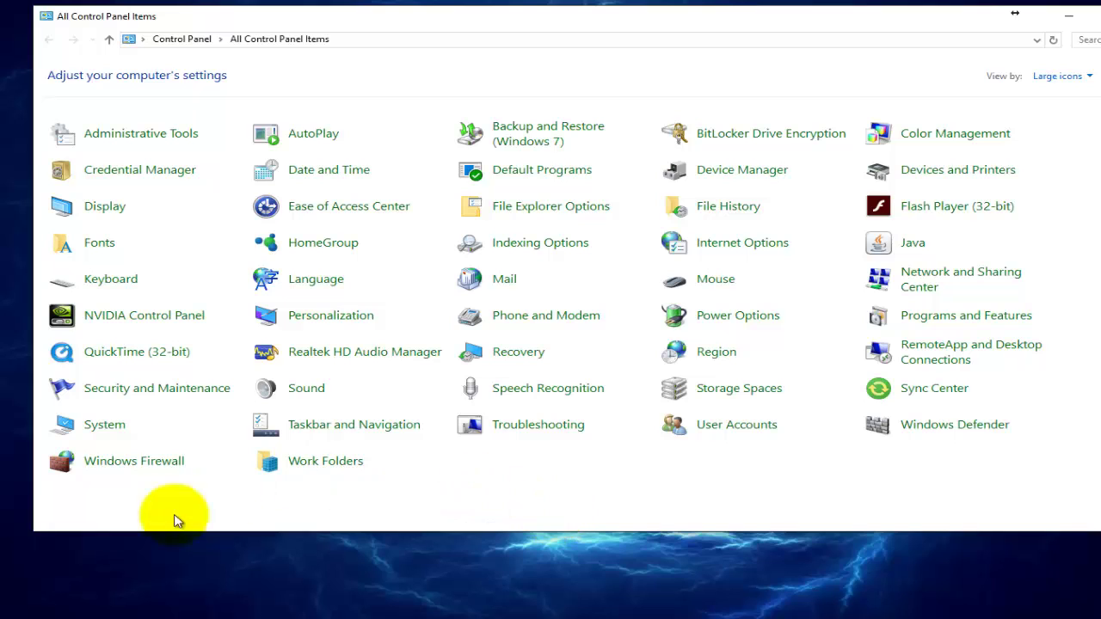
Step: Bring up Windows search and the Win+X system tools list, closing both unused
key("super")
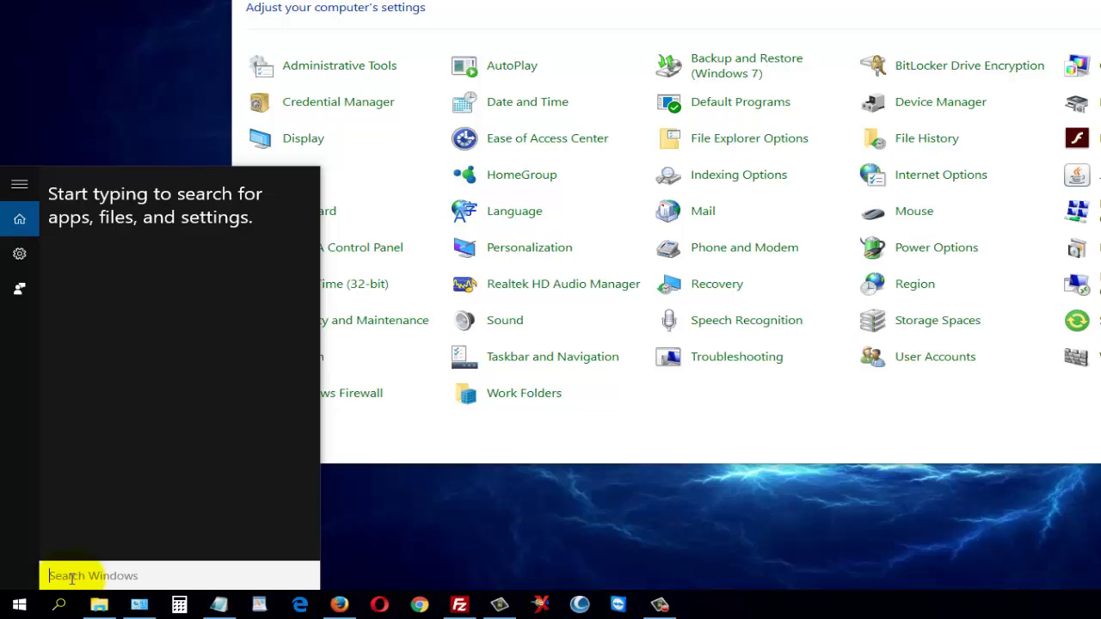
left_click(378, 529)
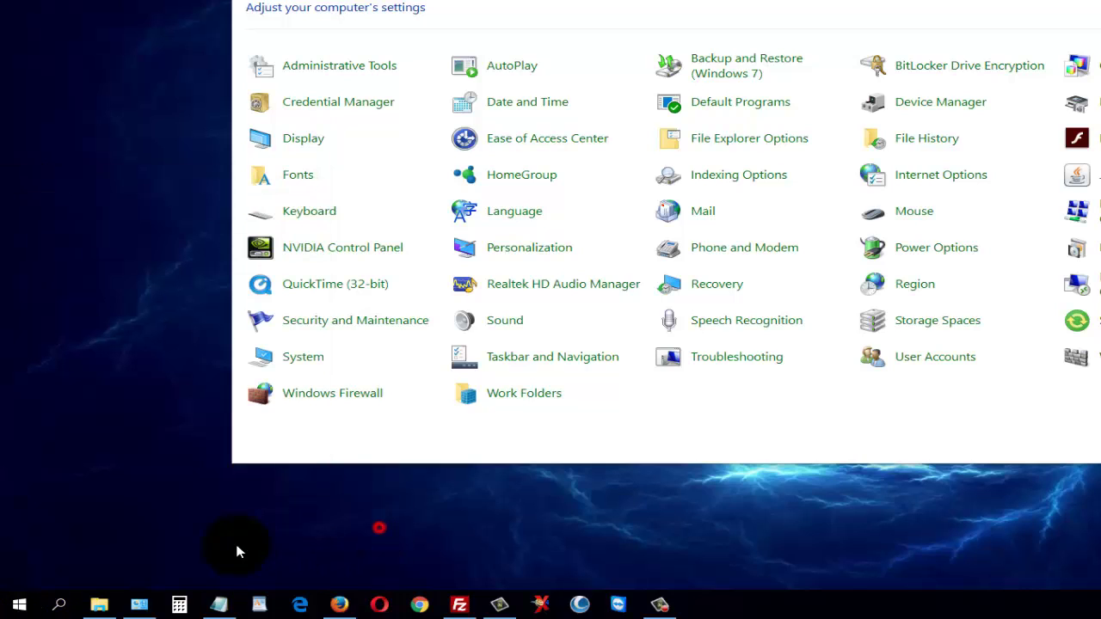
right_click(21, 610)
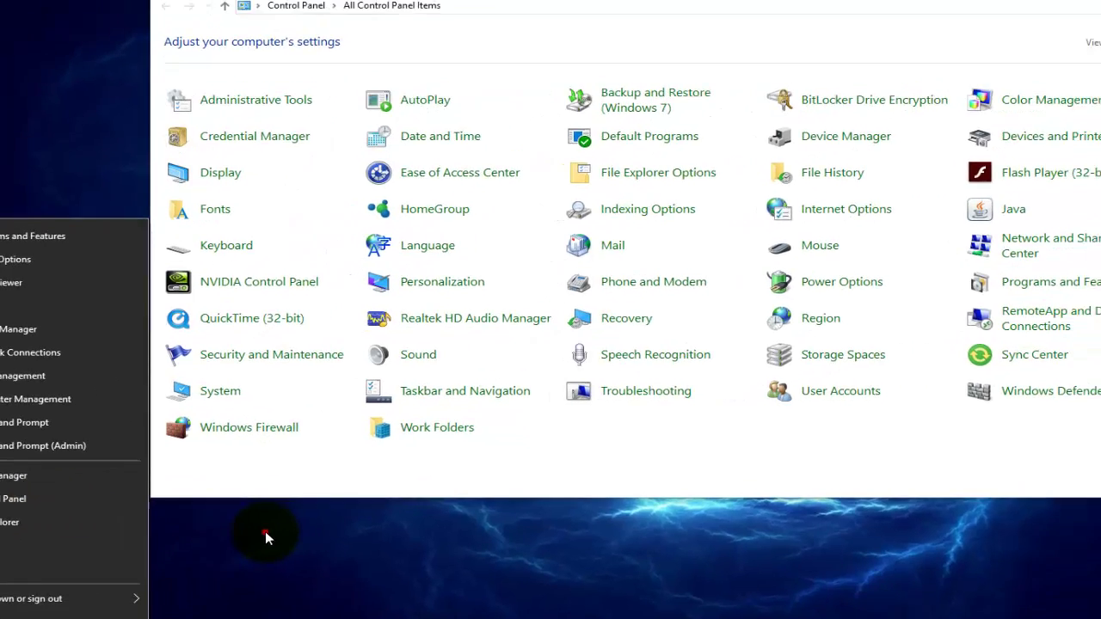
left_click(272, 508)
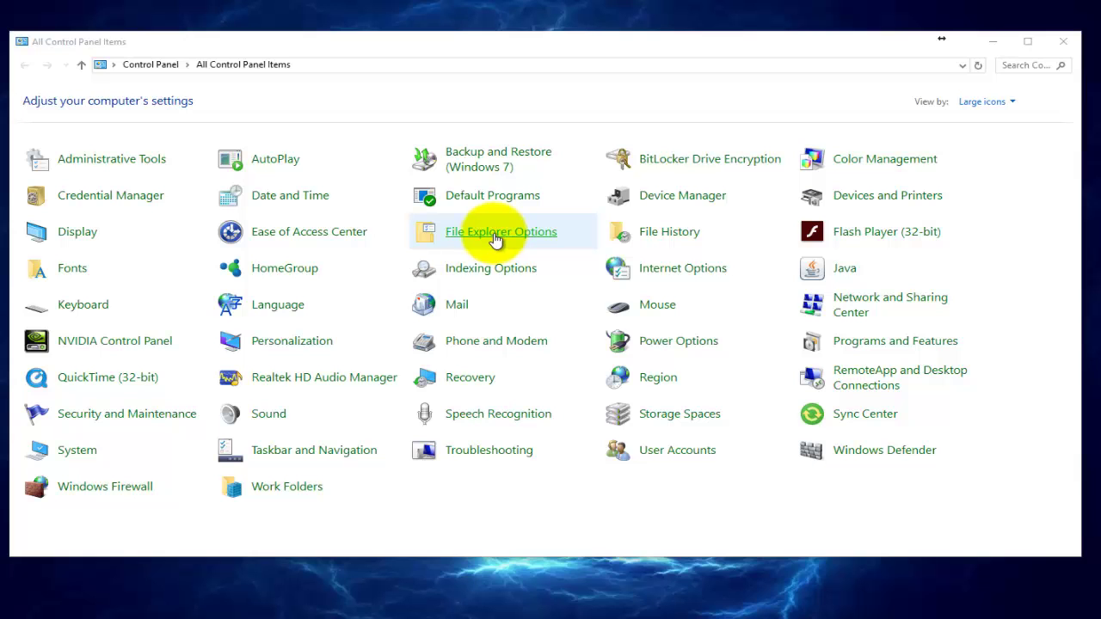
Step: Open File Explorer Options, close Control Panel, centre the dialog and show its View tab
left_click(495, 237)
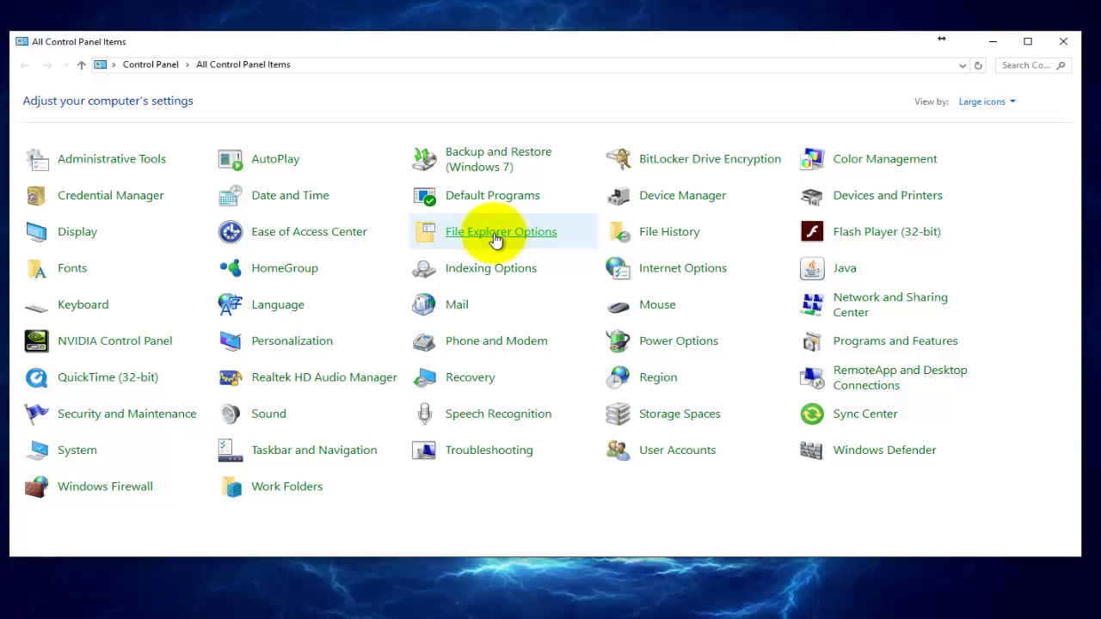
left_click(1055, 48)
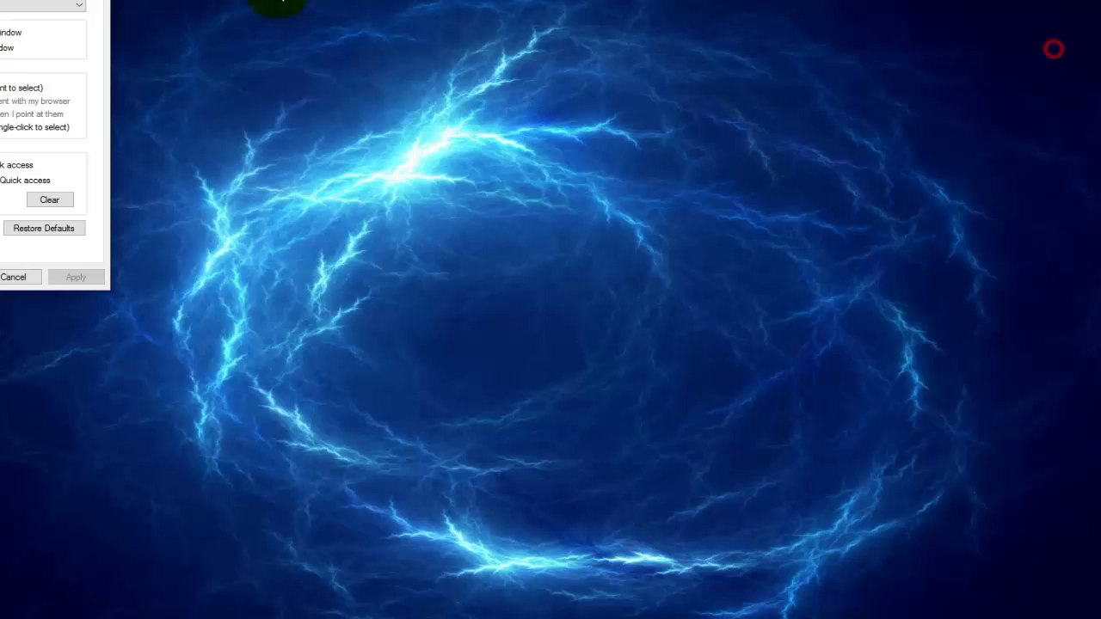
left_click_drag(13, 5, 528, 171)
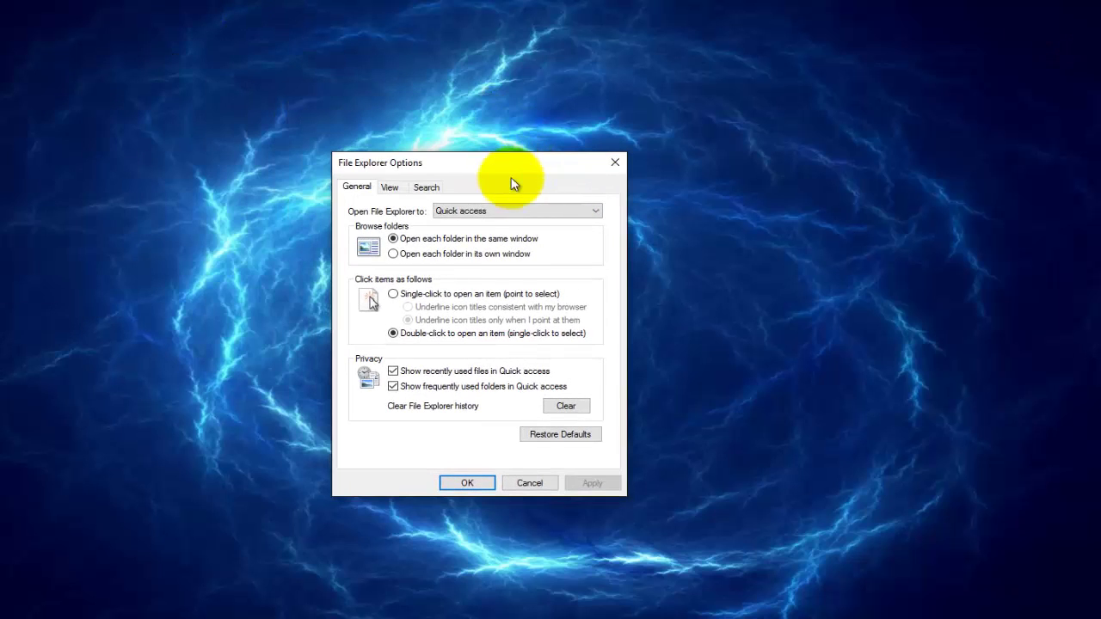
left_click(390, 187)
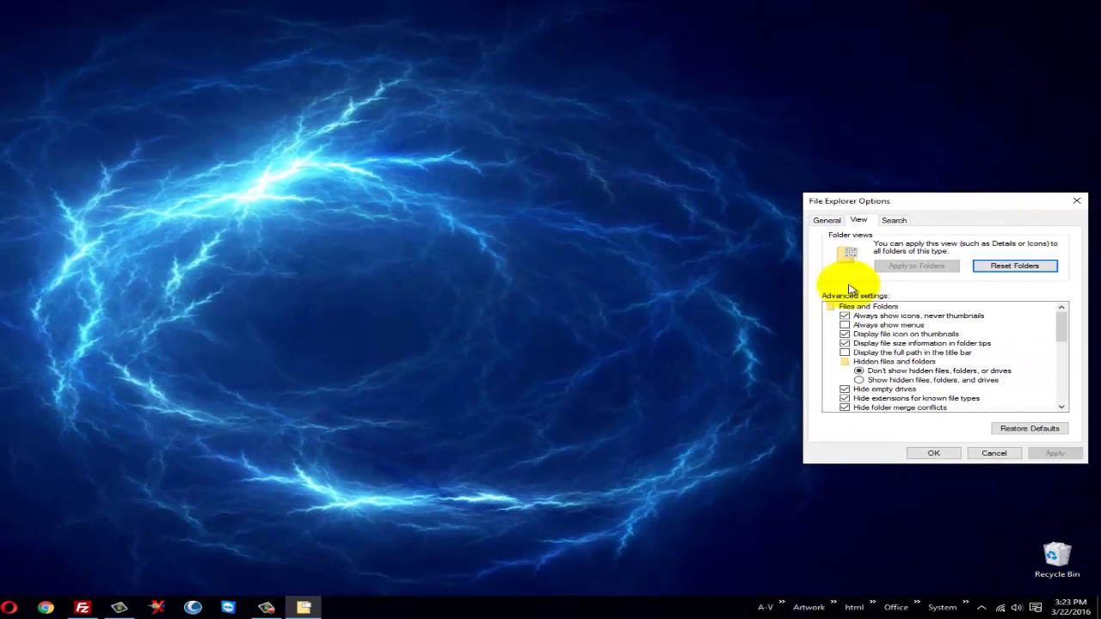
left_click(309, 609)
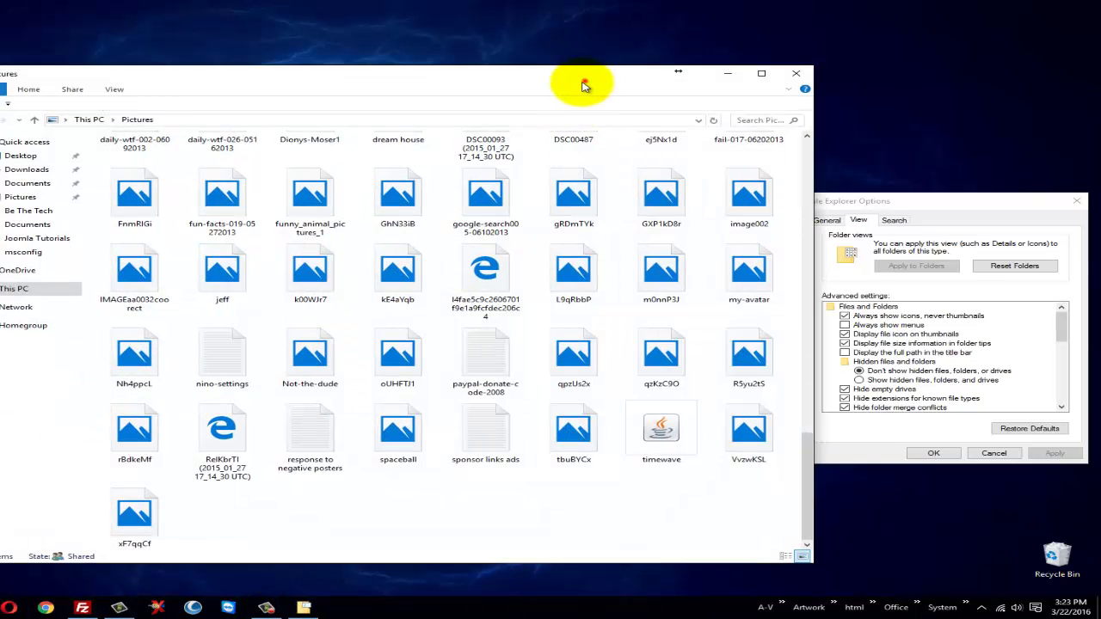
Step: Turn off 'Always show icons, never thumbnails', apply it, and browse the Pictures thumbnails
left_click_drag(586, 83, 470, 61)
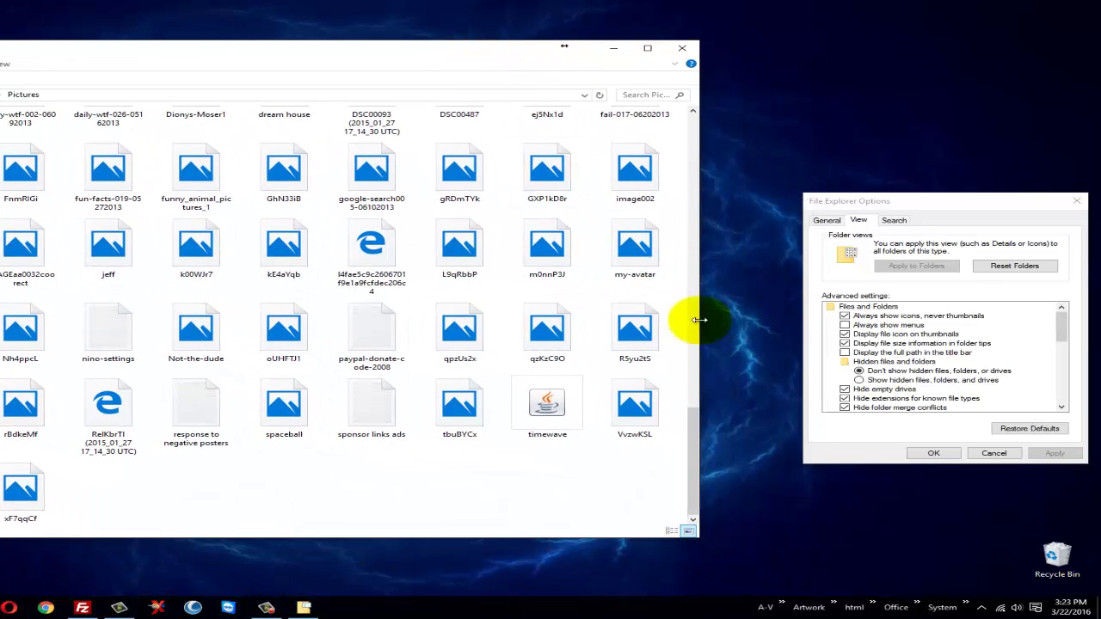
left_click(845, 317)
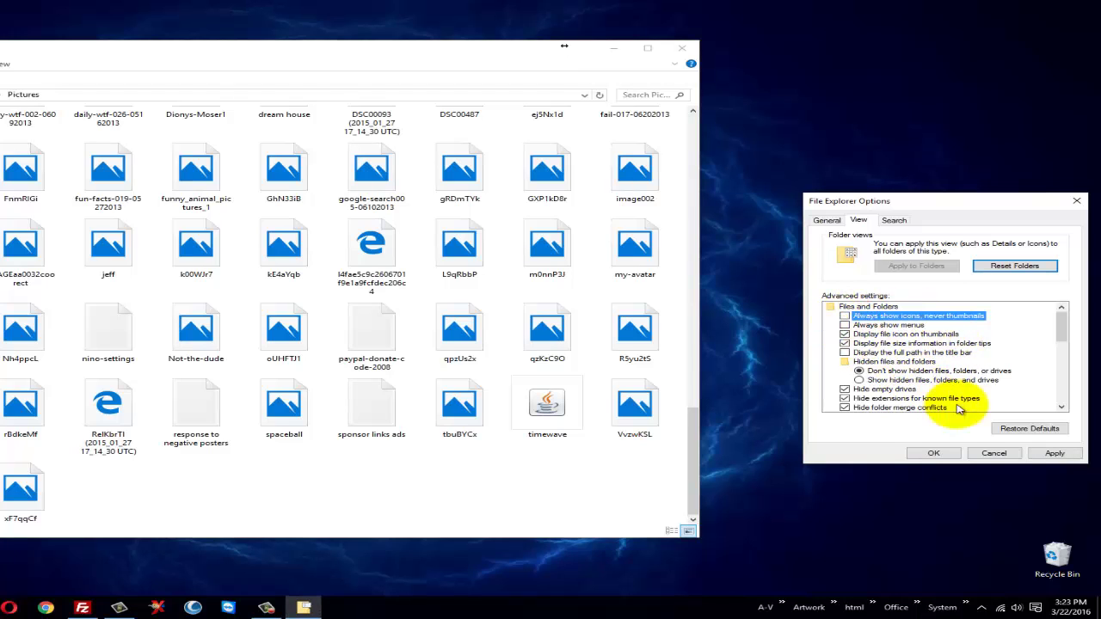
left_click(1058, 456)
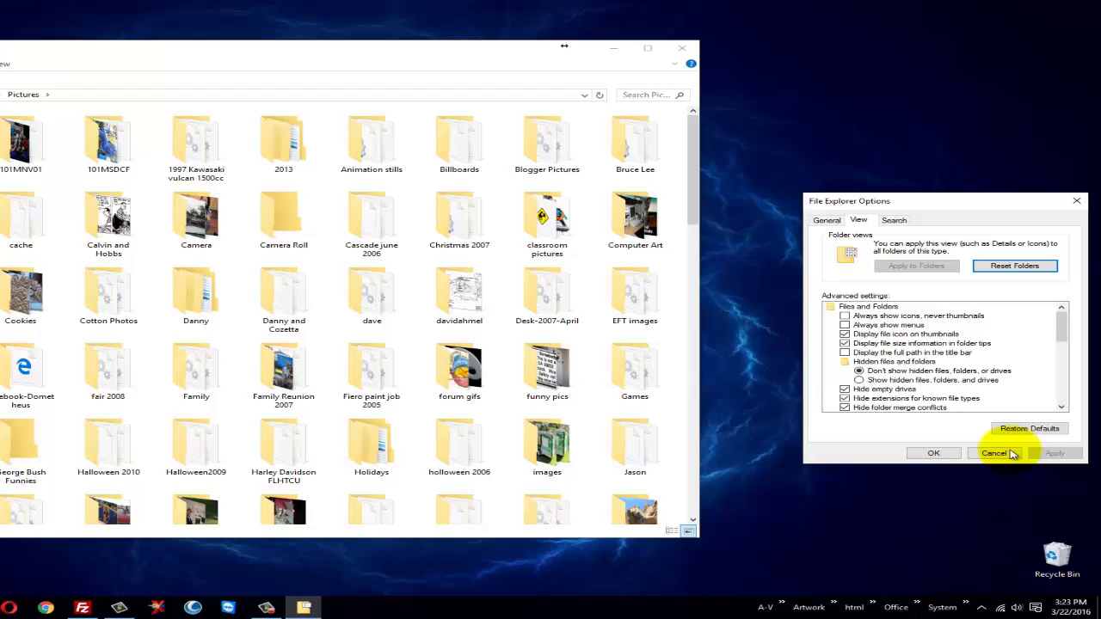
scroll(523, 450, "down", 5)
scroll(521, 451, "down", 3)
scroll(523, 448, "up", 10)
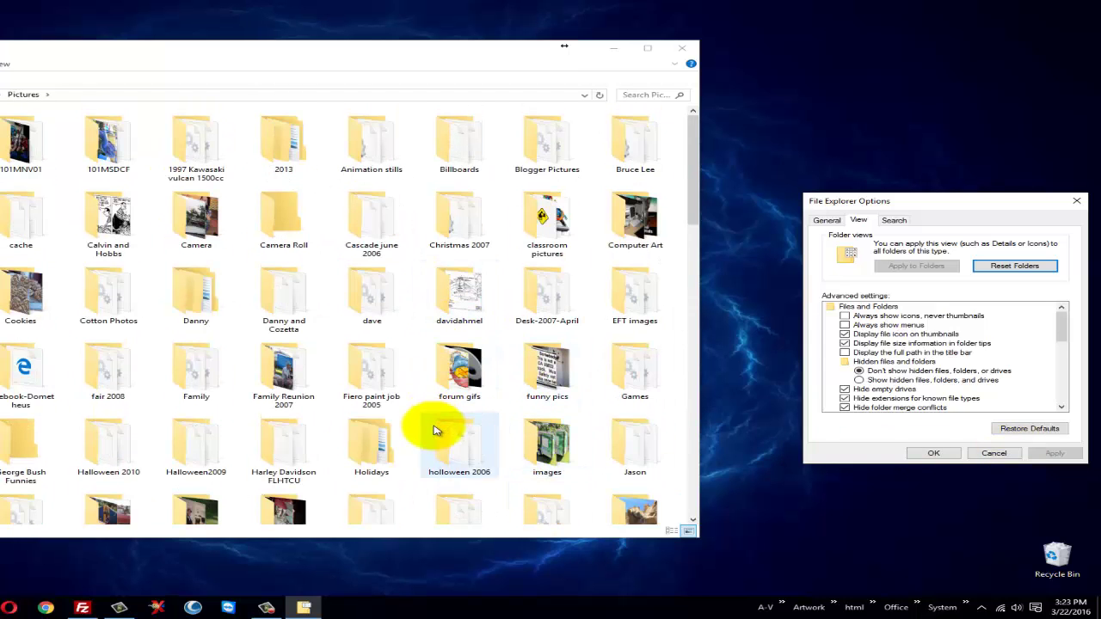
scroll(435, 432, "down", 5)
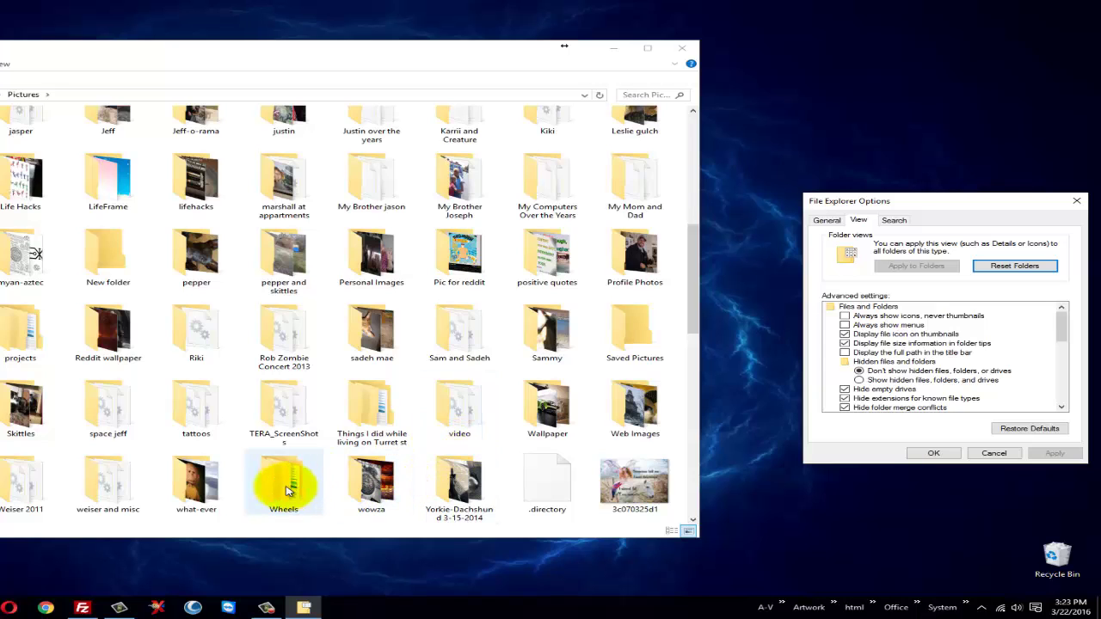
scroll(222, 483, "down", 4)
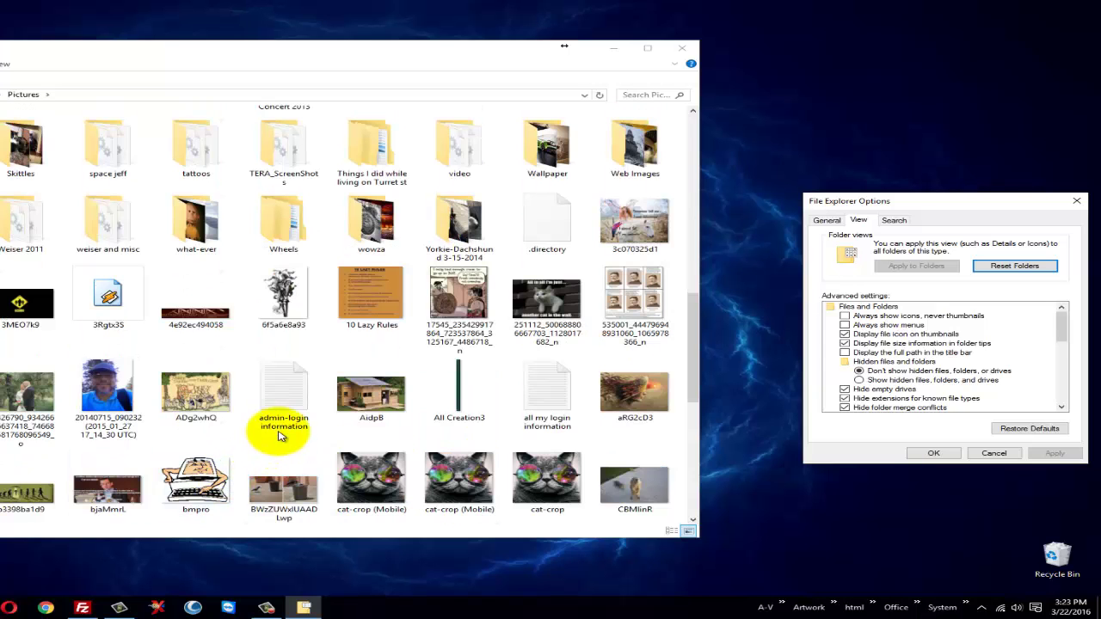
scroll(282, 431, "down", 4)
scroll(309, 440, "up", 10)
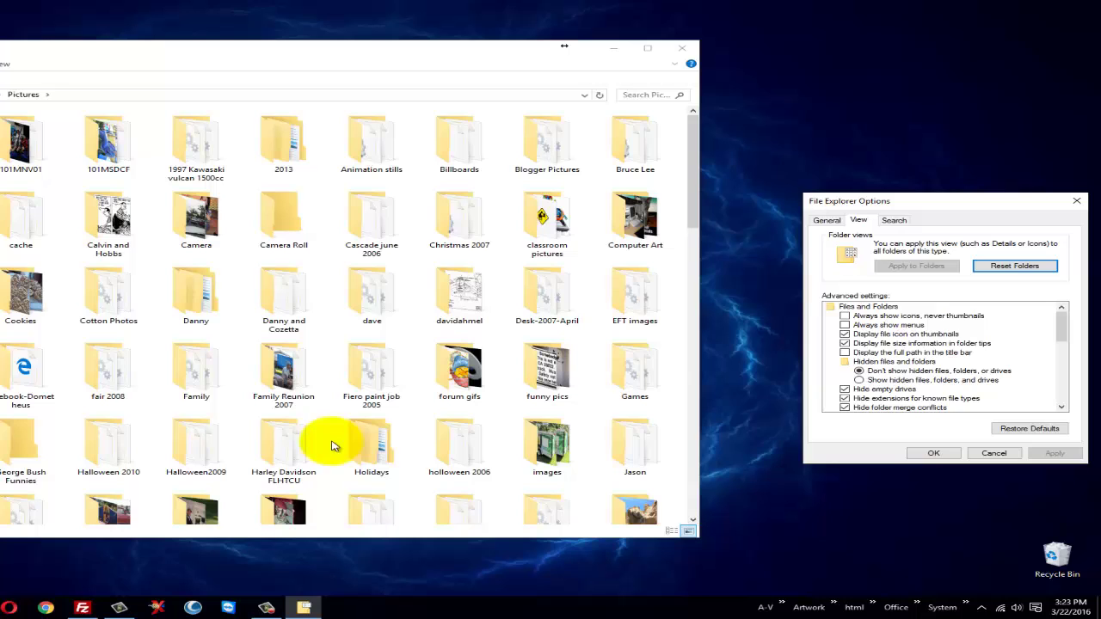
Step: Open the Computer Art folder to see its image thumbnails, then return to Pictures
left_click(636, 228)
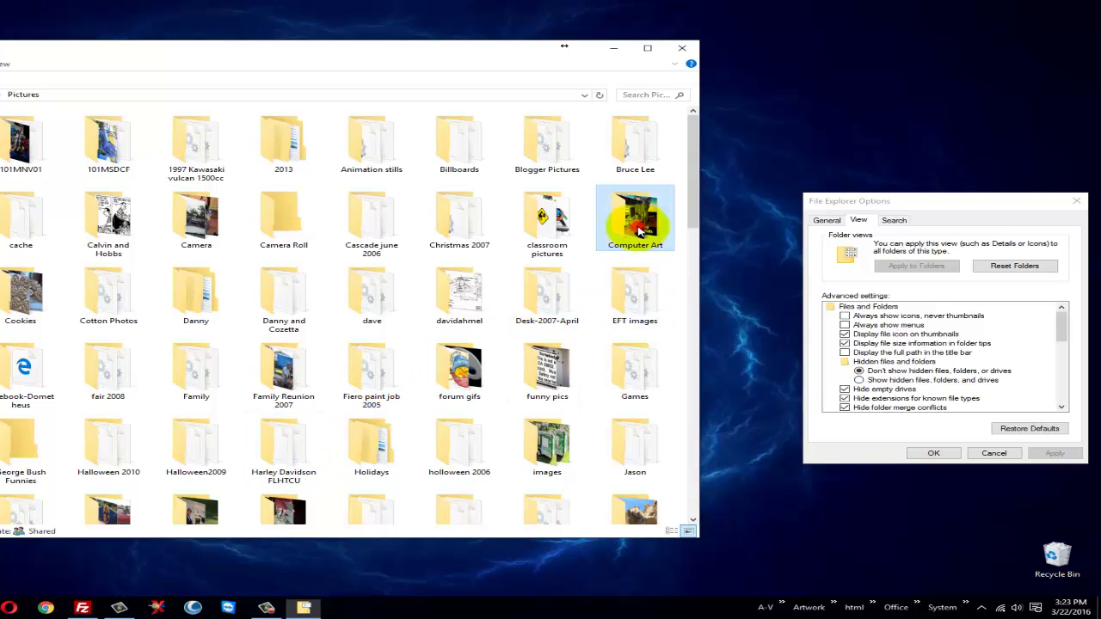
double_click(638, 230)
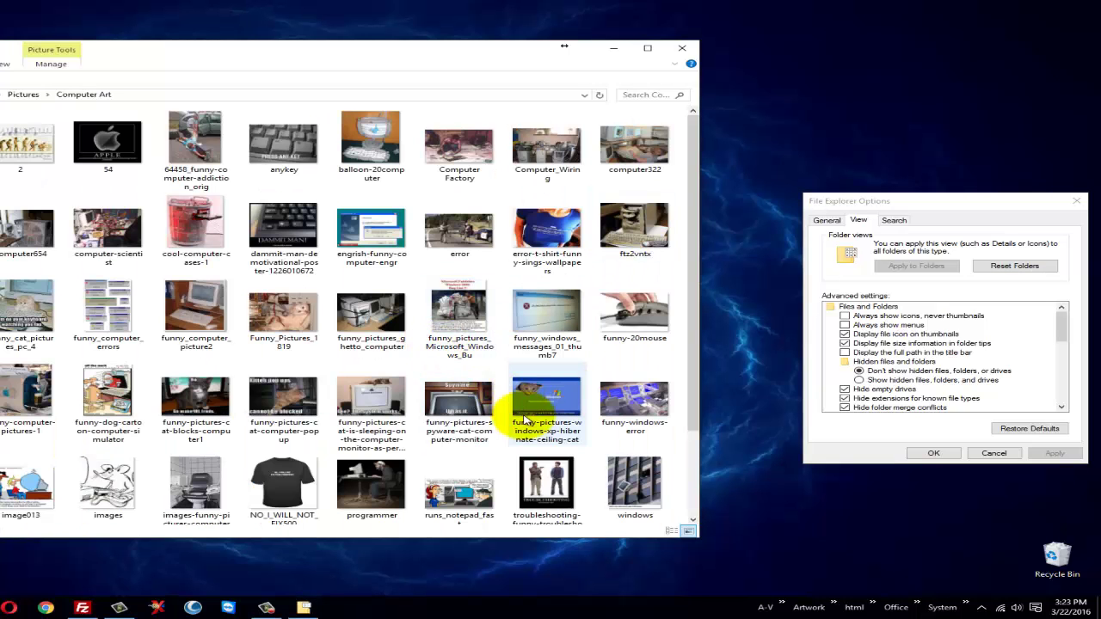
scroll(524, 420, "down", 1)
scroll(540, 438, "up", 1)
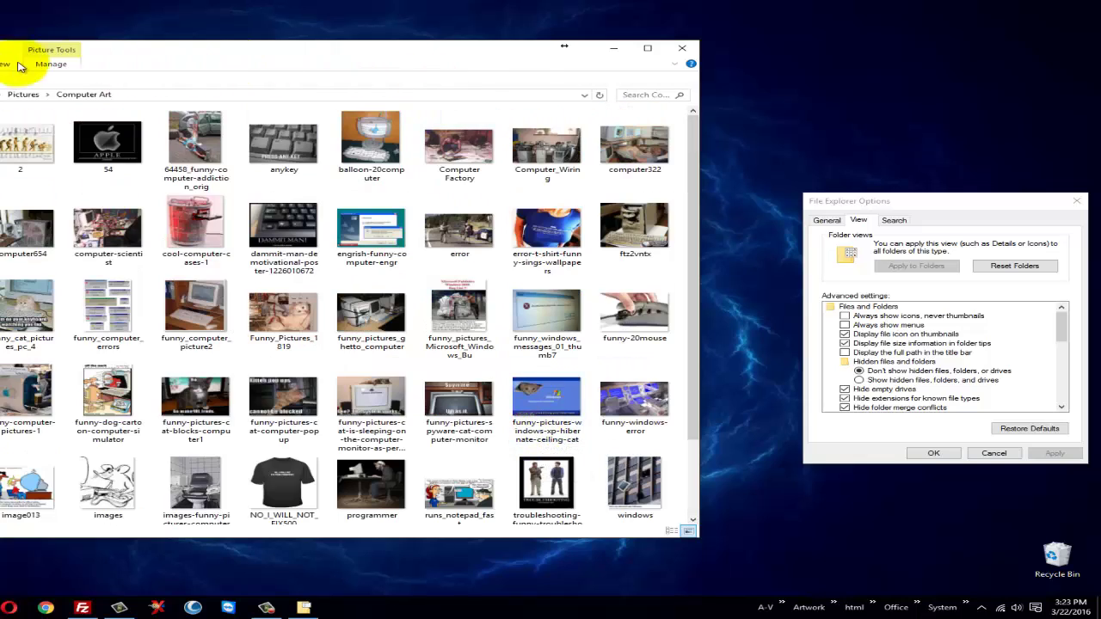
left_click(23, 94)
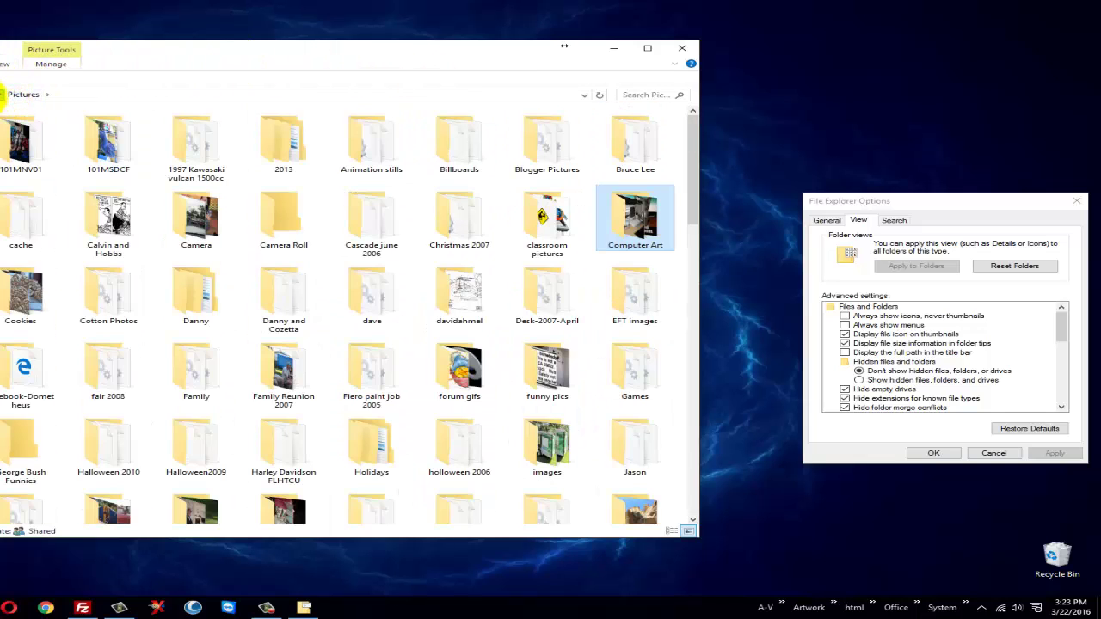
Step: Go to This PC and choose 'Show hidden files, folders, and drives' in Folder Options
left_click(2, 94)
left_click_drag(940, 202, 863, 161)
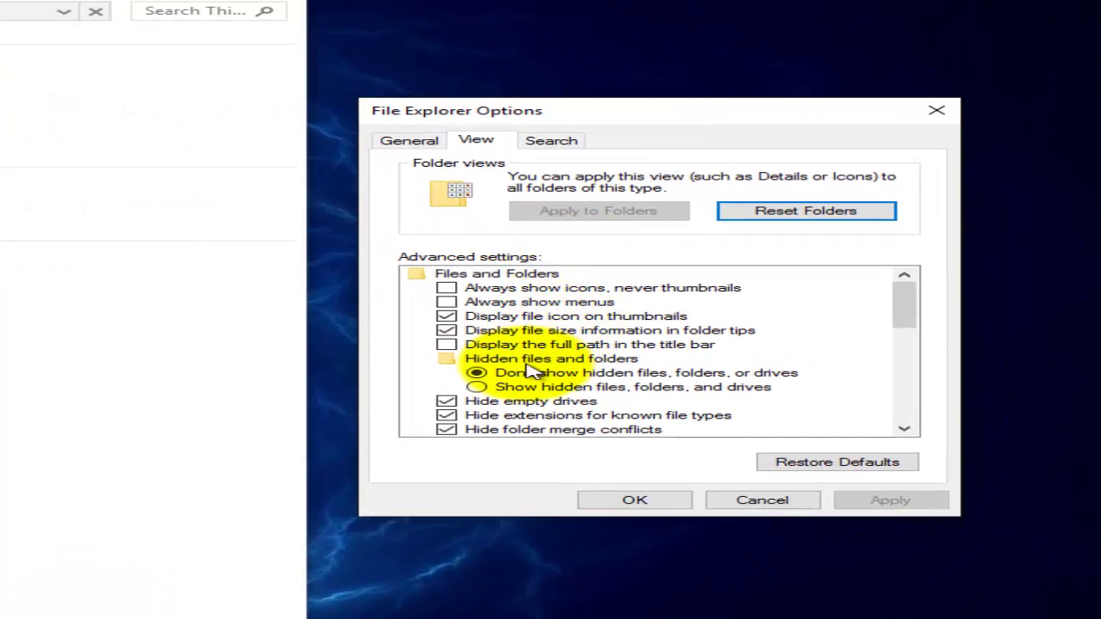
left_click(427, 277)
left_click(465, 360)
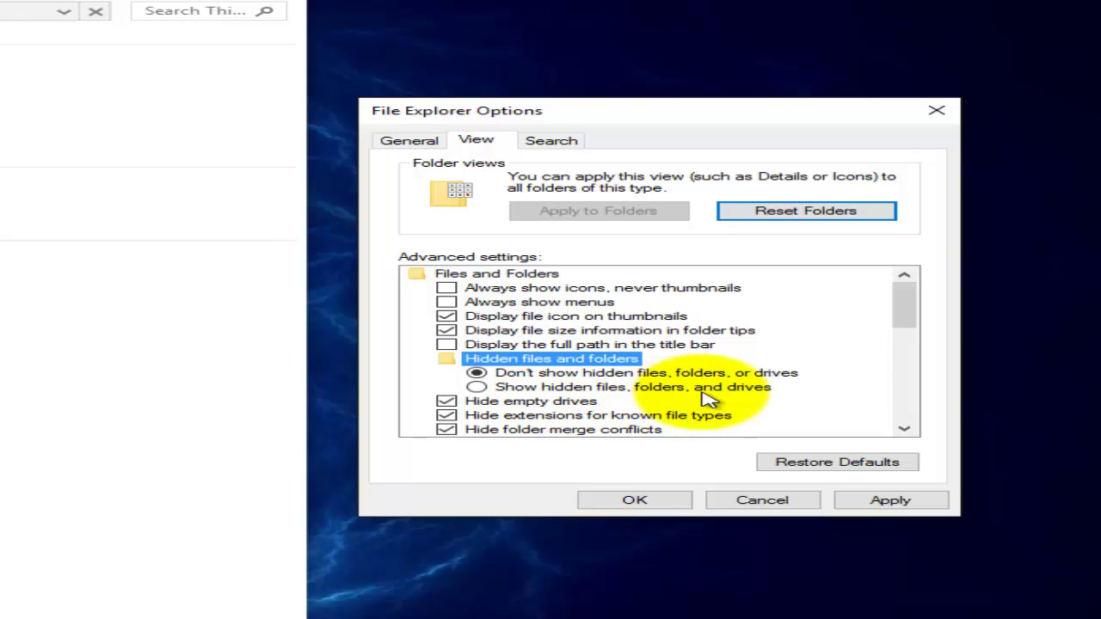
left_click(478, 387)
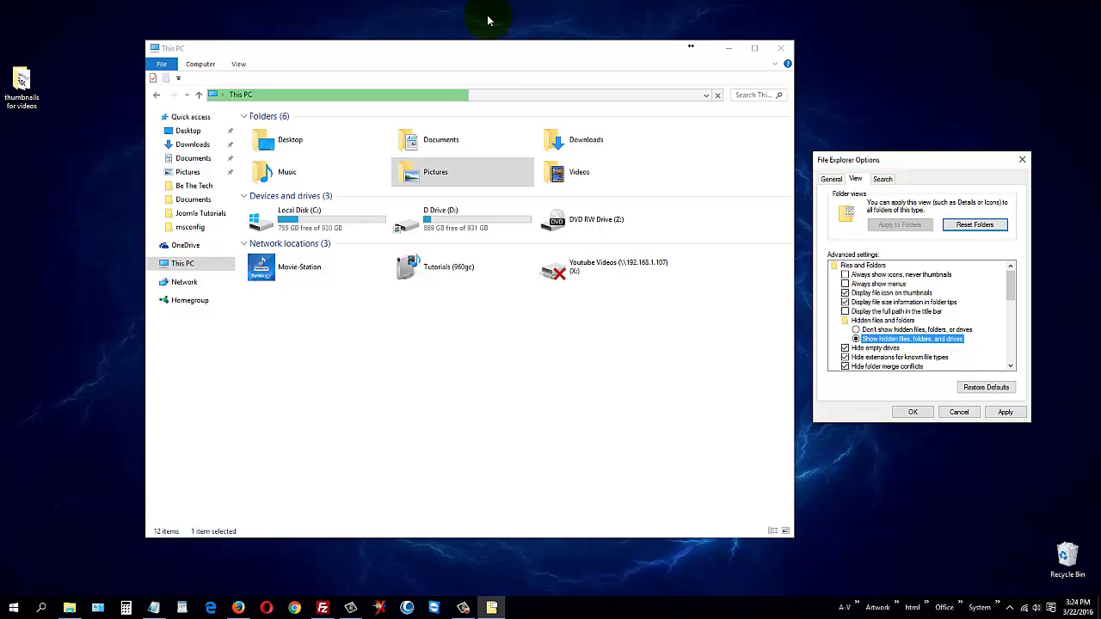
Step: Navigate through Local Disk (C:) and Users into the Tutorials user folder
left_click(490, 56)
double_click(303, 222)
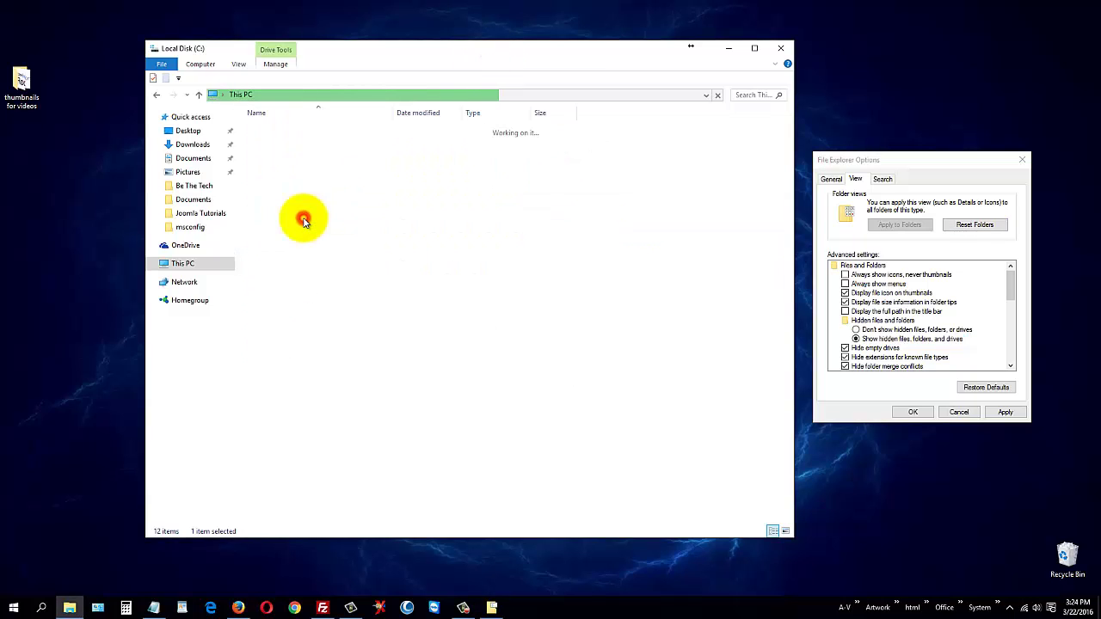
double_click(278, 337)
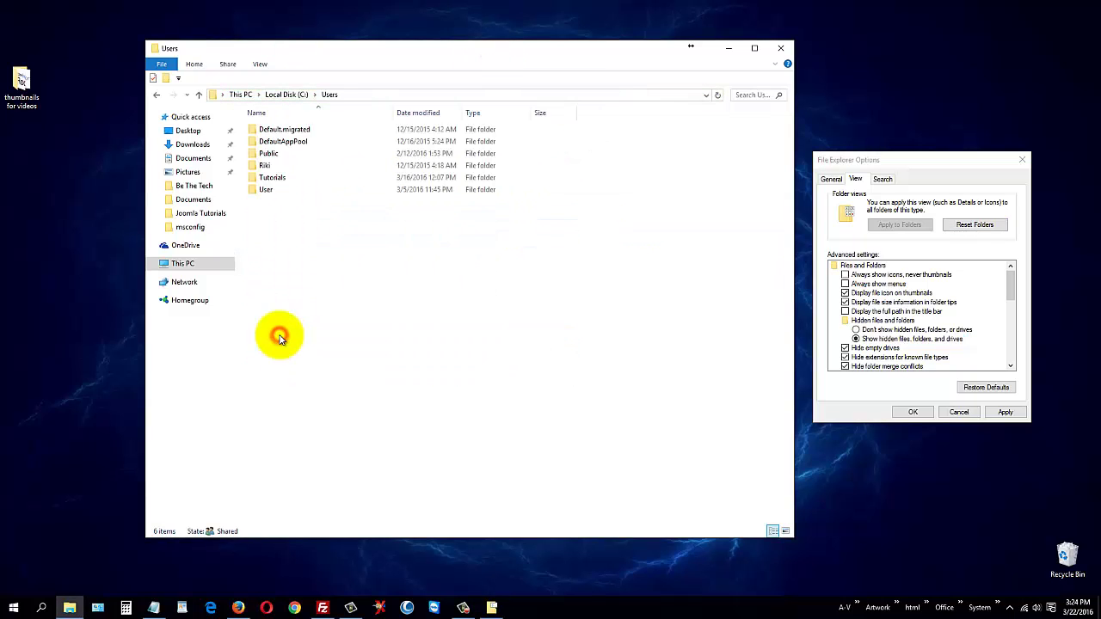
double_click(267, 178)
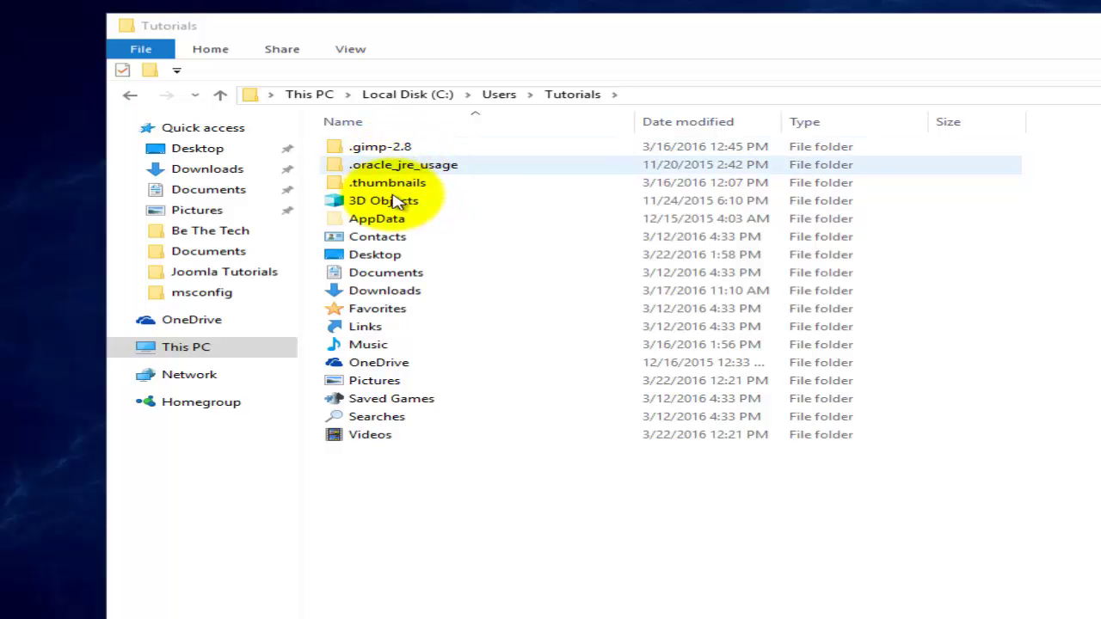
Step: Open the now-visible AppData folder, then go back up to the Users folder
right_click(482, 492)
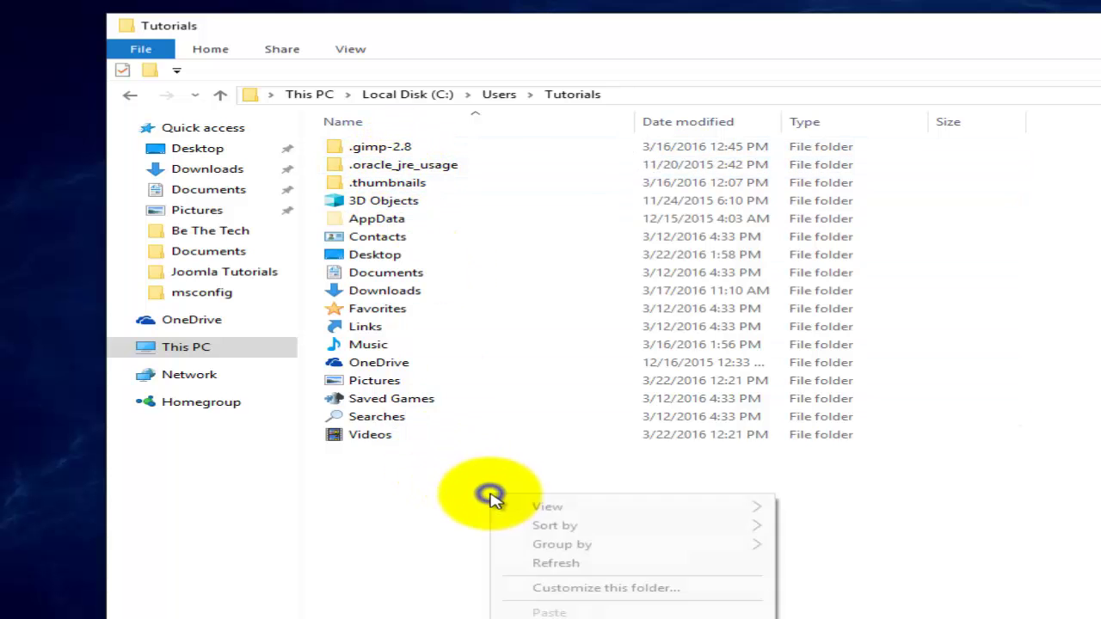
left_click(424, 467)
left_click(397, 221)
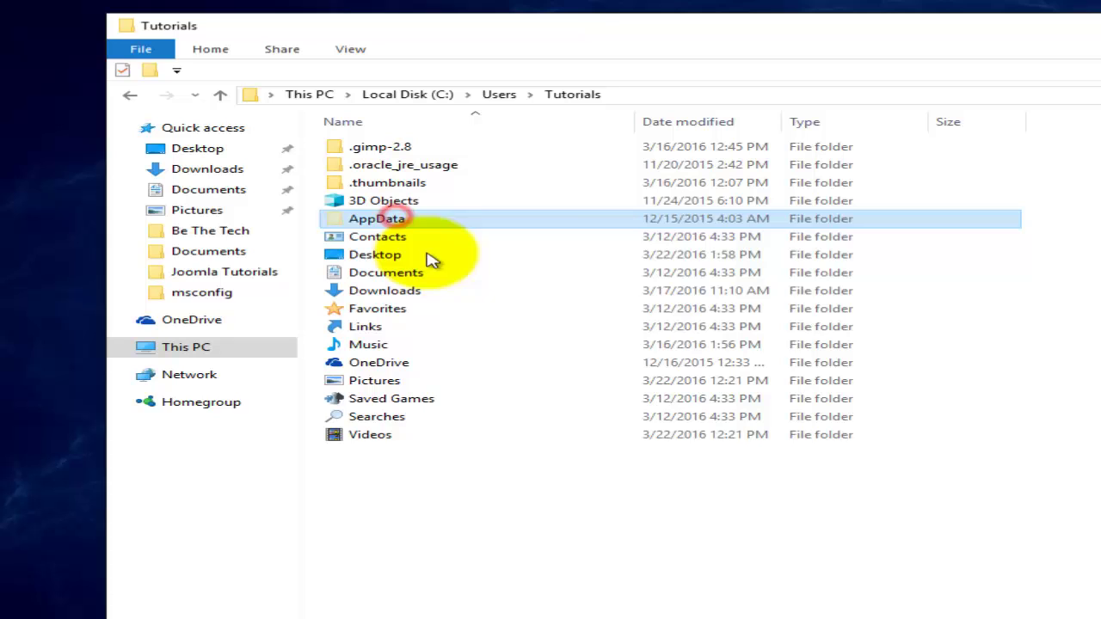
double_click(396, 218)
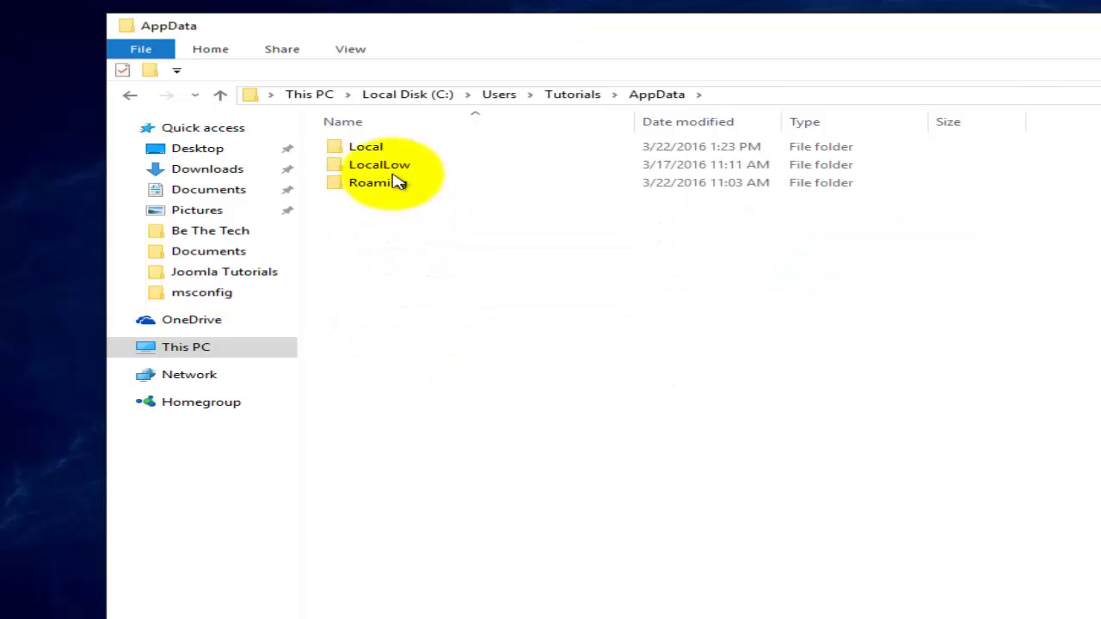
left_click(566, 95)
left_click(508, 95)
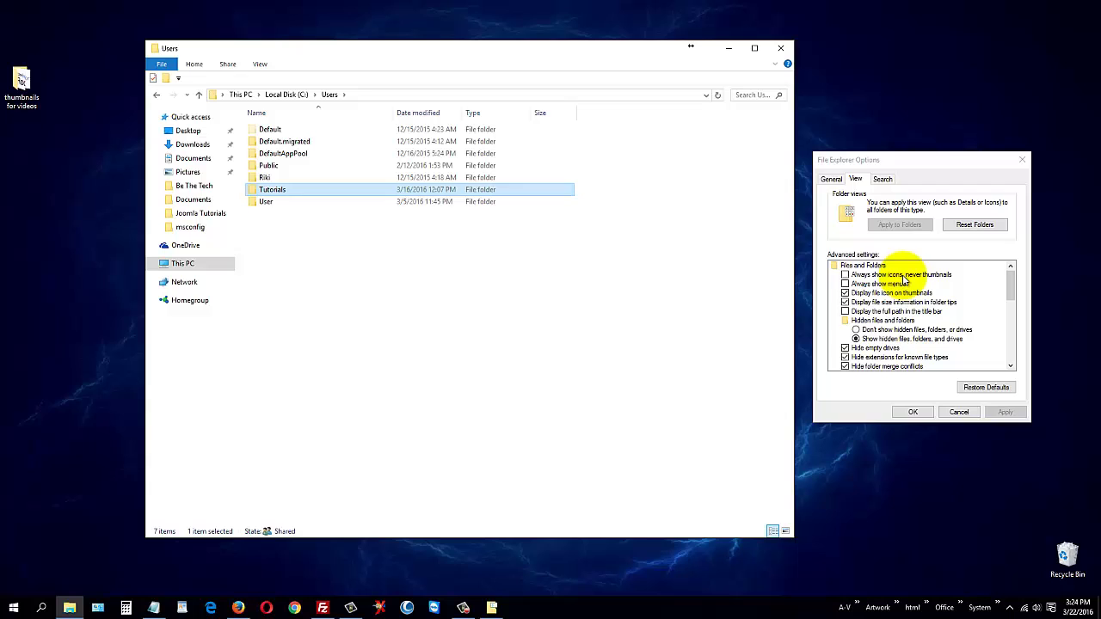
mouse_move(185, 246)
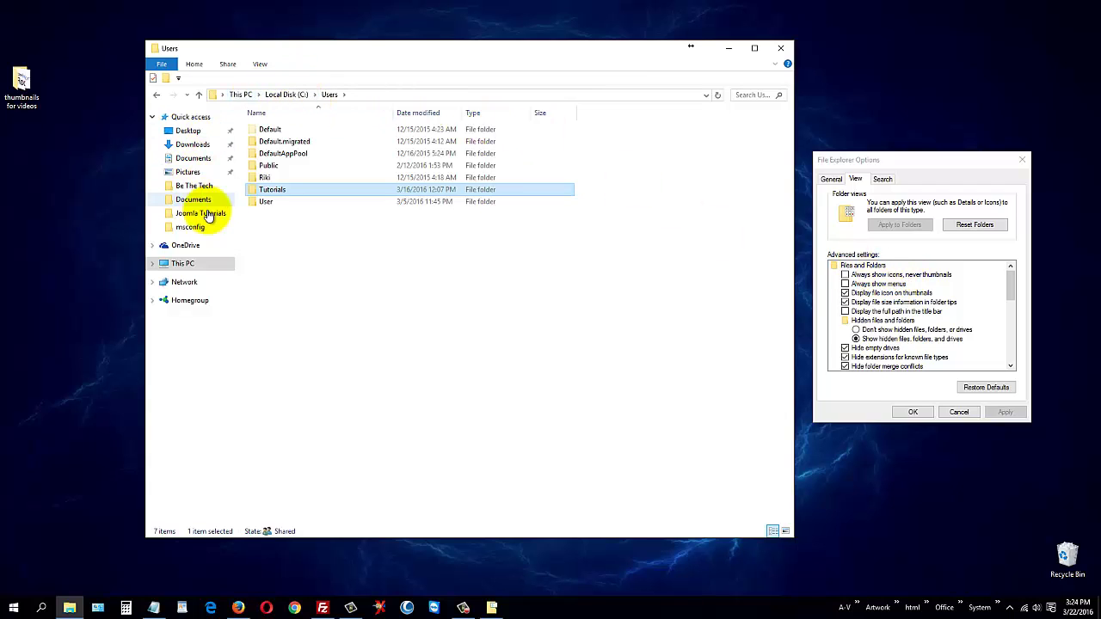
Step: In Pictures, turn 'Always show icons, never thumbnails' on then off, applying each time
left_click(197, 176)
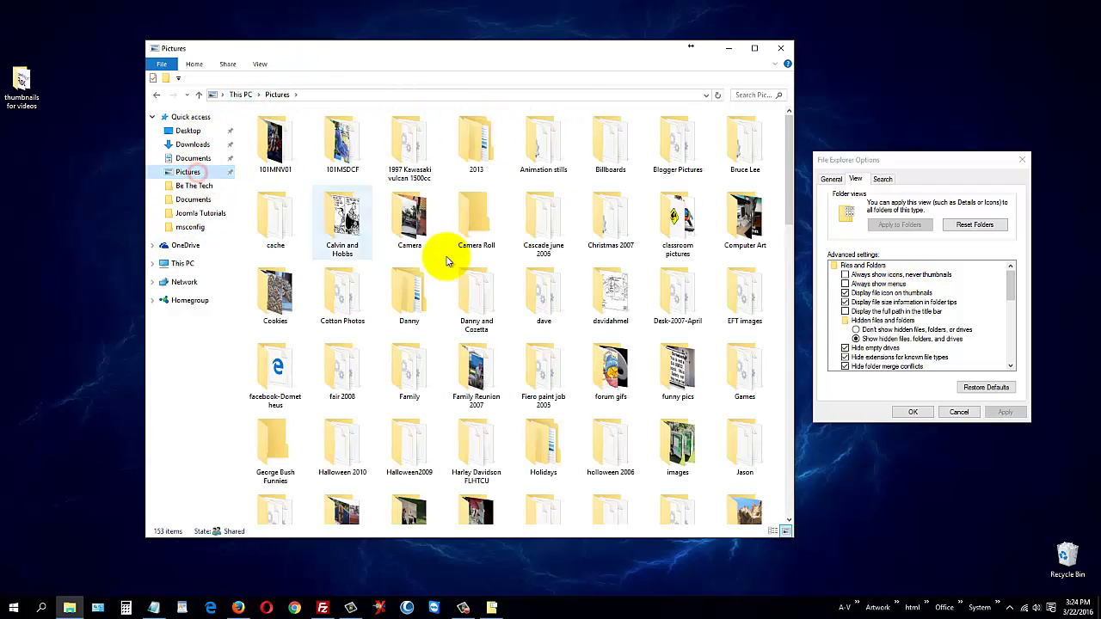
left_click(844, 274)
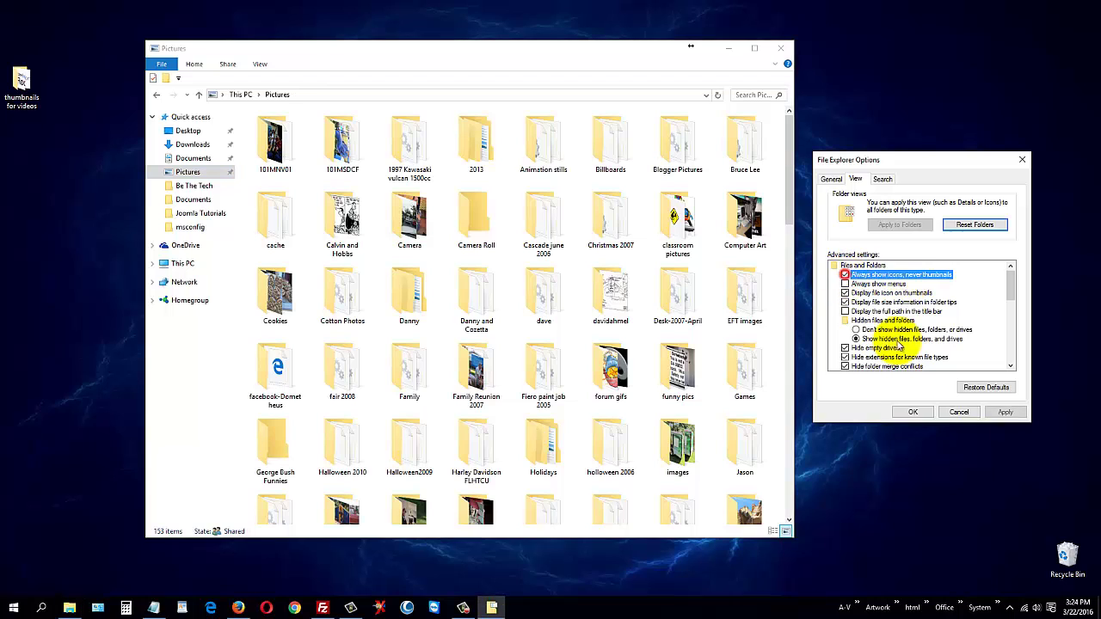
left_click(1008, 412)
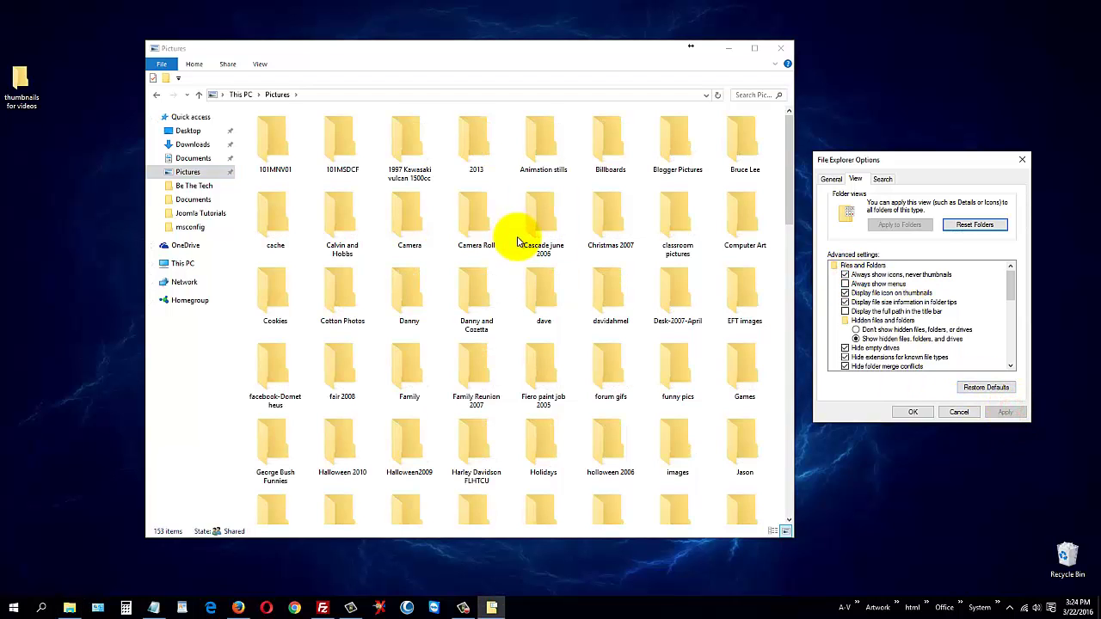
left_click(845, 275)
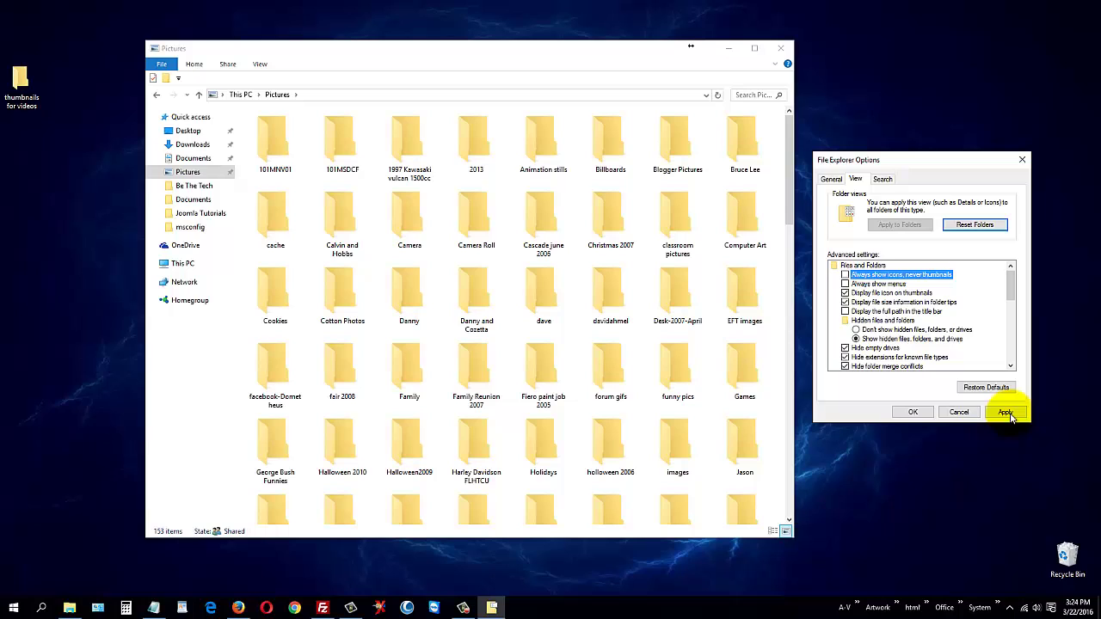
left_click(1005, 412)
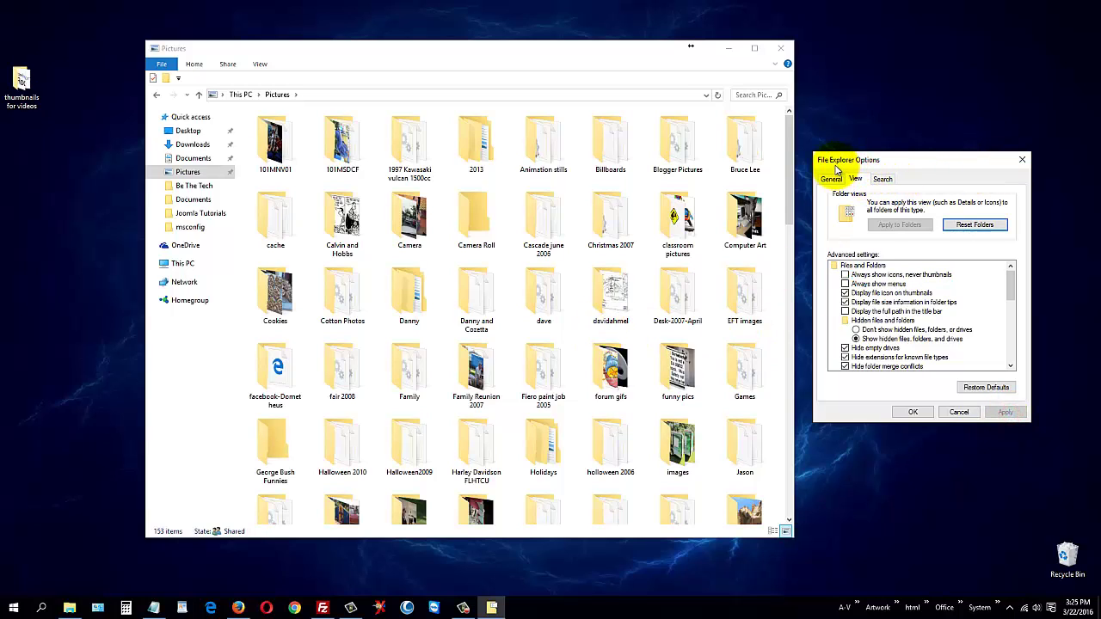
Step: Close Folder Options and the Pictures window, and restore the YouTube page in Firefox
left_click(1022, 160)
left_click(781, 48)
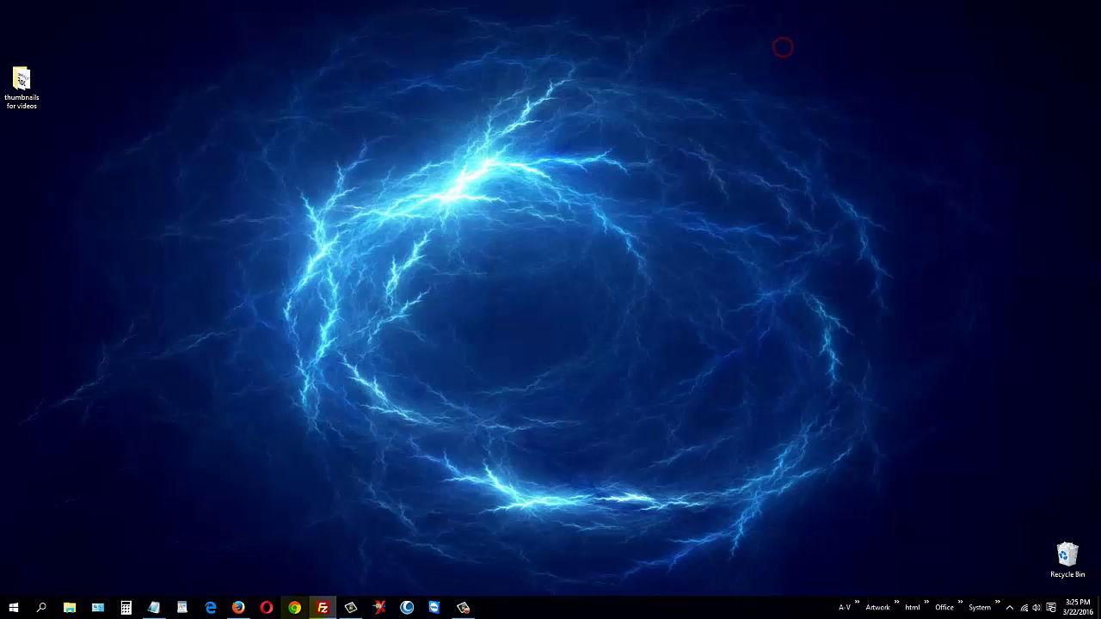
left_click(238, 608)
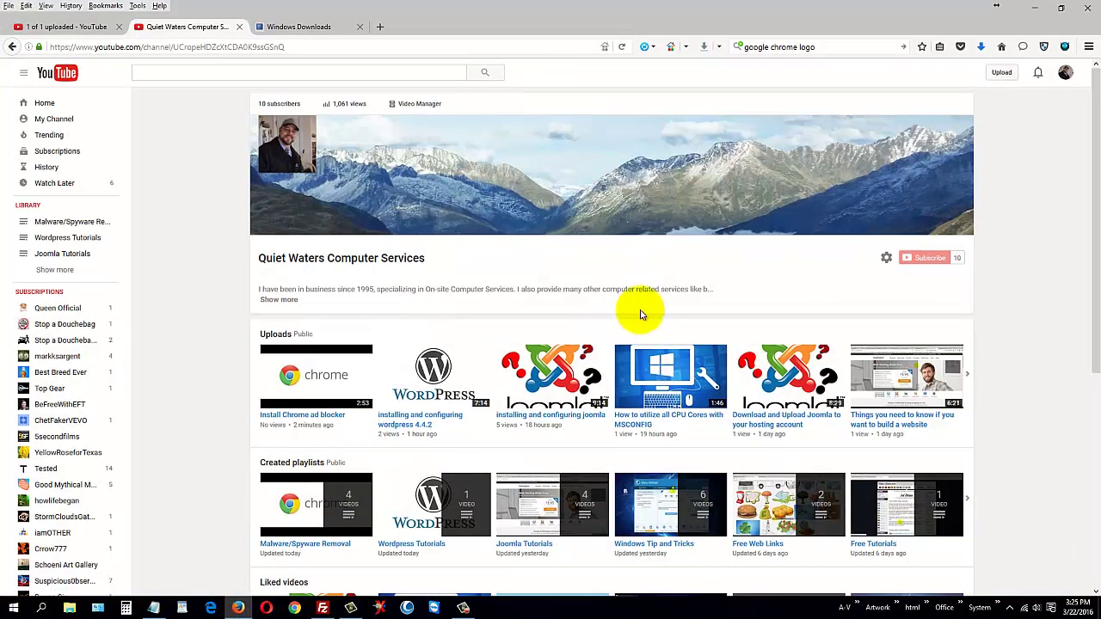